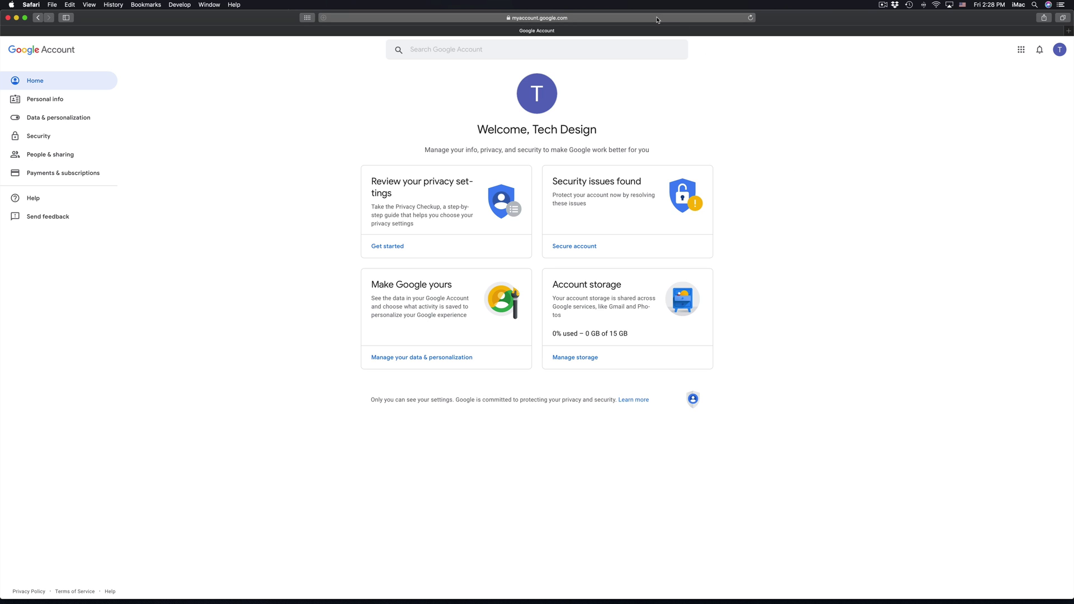
- Reload myaccount.google.com and zoom the page in with Cmd+Plus
{"action": "left_click", "coordinate": [658, 18]}
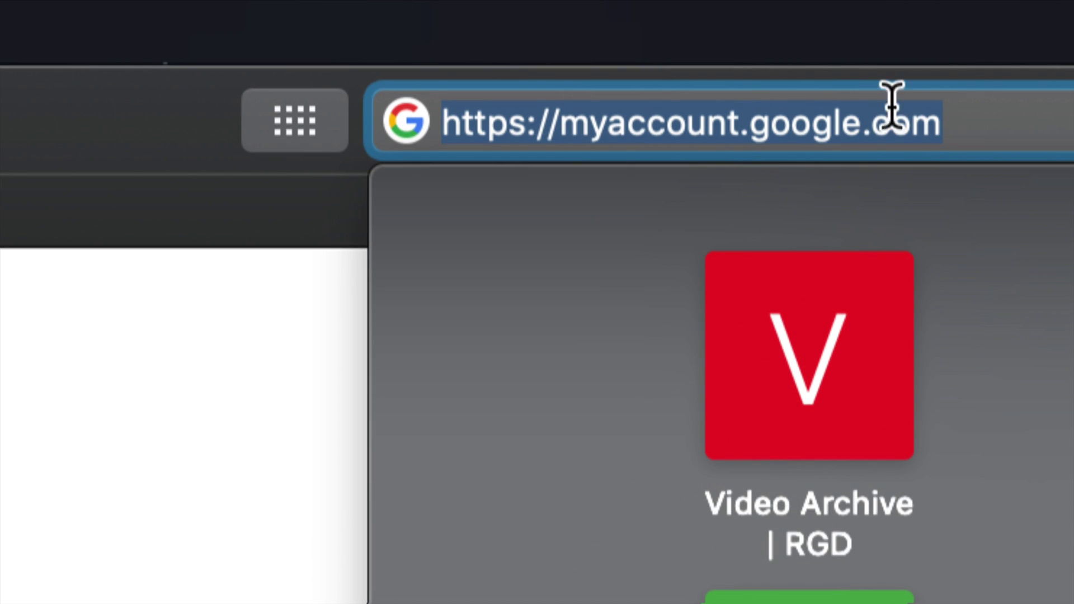
{"action": "left_click", "coordinate": [954, 115]}
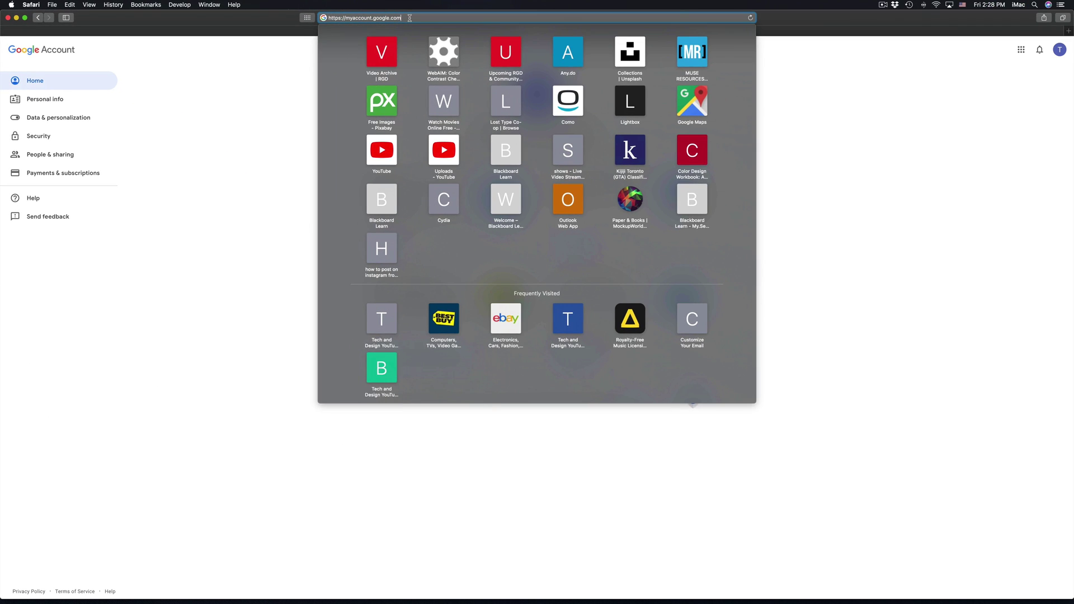
{"action": "key", "text": "Return"}
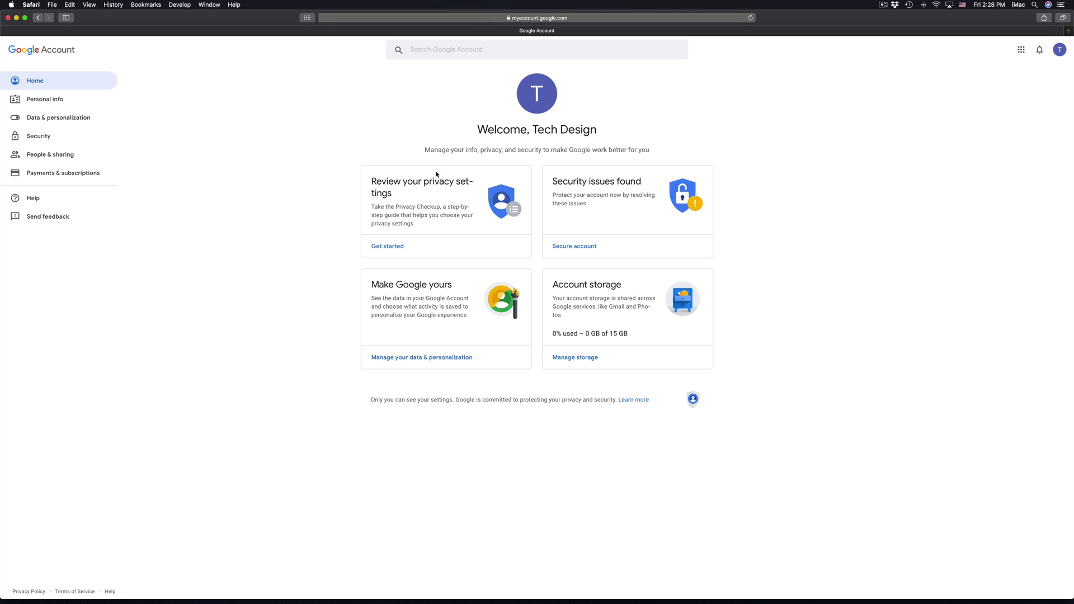
{"action": "key", "text": "super+equal"}
{"action": "key", "text": "super+equal"}
{"action": "key", "text": "super+equal"}
{"action": "key", "text": "super+equal"}
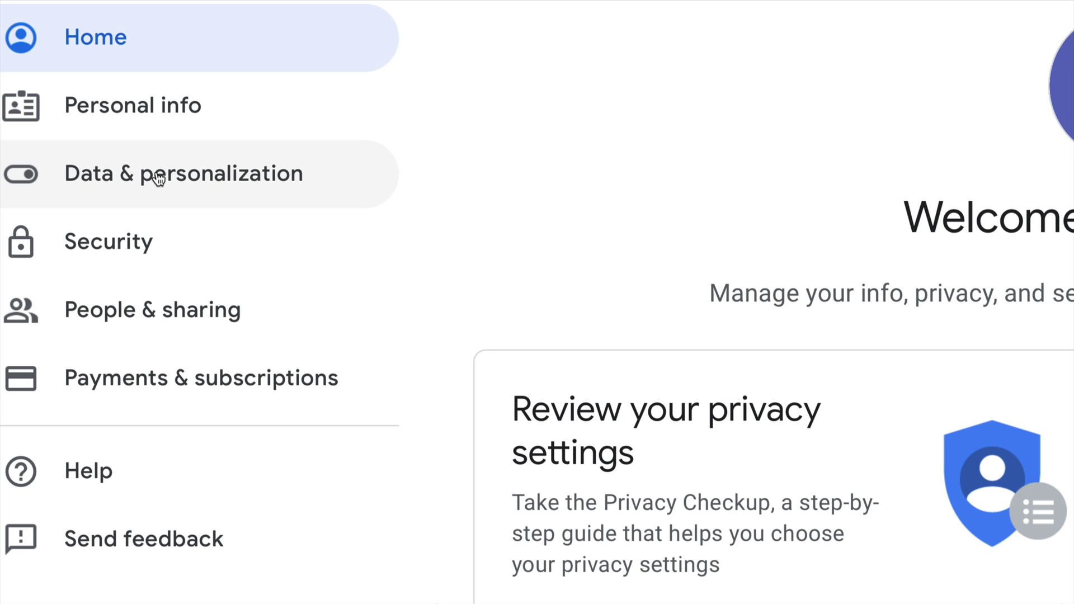
- Open 'Delete a service or your account' from the Data & personalization section
{"action": "left_click", "coordinate": [156, 173]}
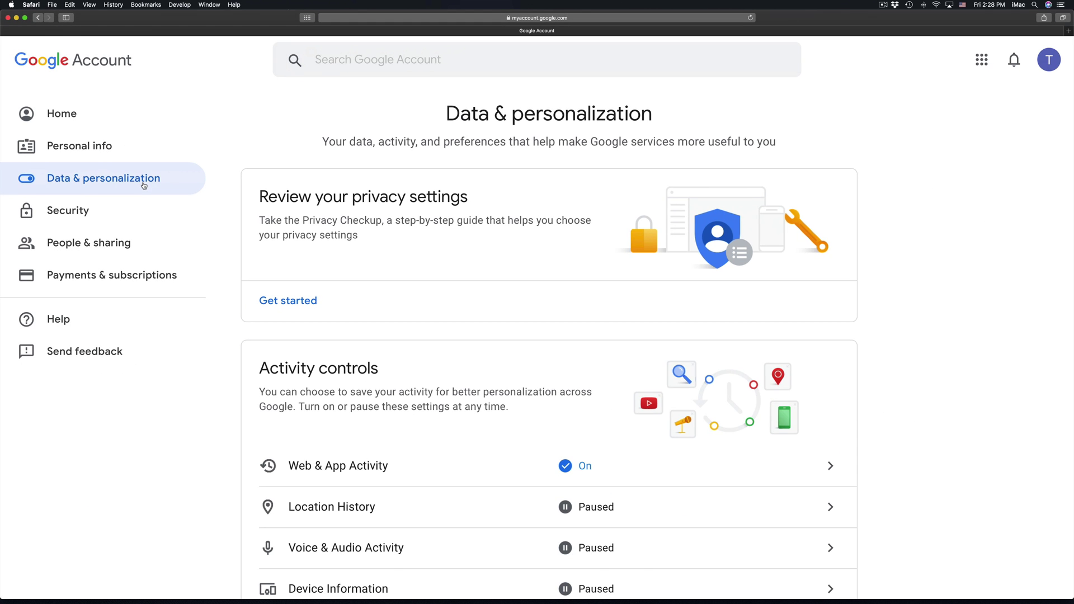
{"action": "scroll", "coordinate": [368, 336], "scroll_direction": "down", "scroll_amount": 12}
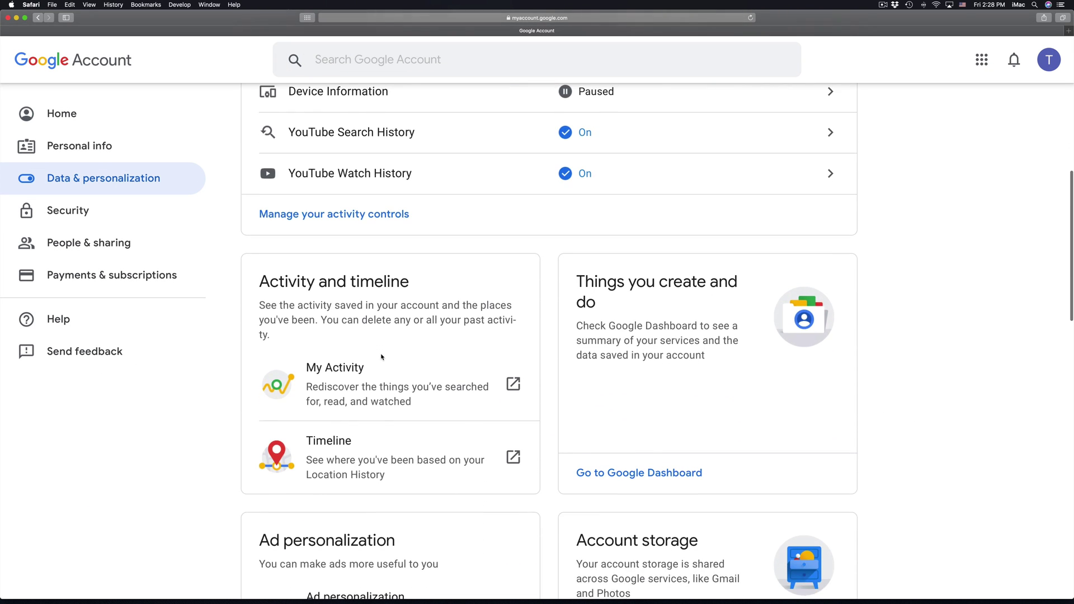
{"action": "scroll", "coordinate": [381, 357], "scroll_direction": "down", "scroll_amount": 10}
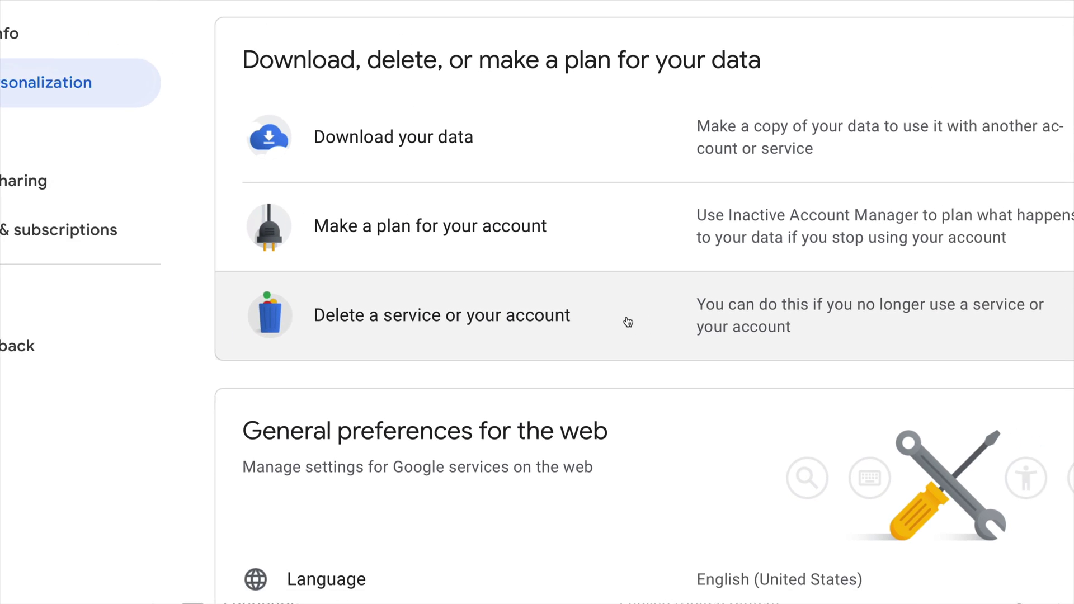
{"action": "left_click", "coordinate": [838, 334]}
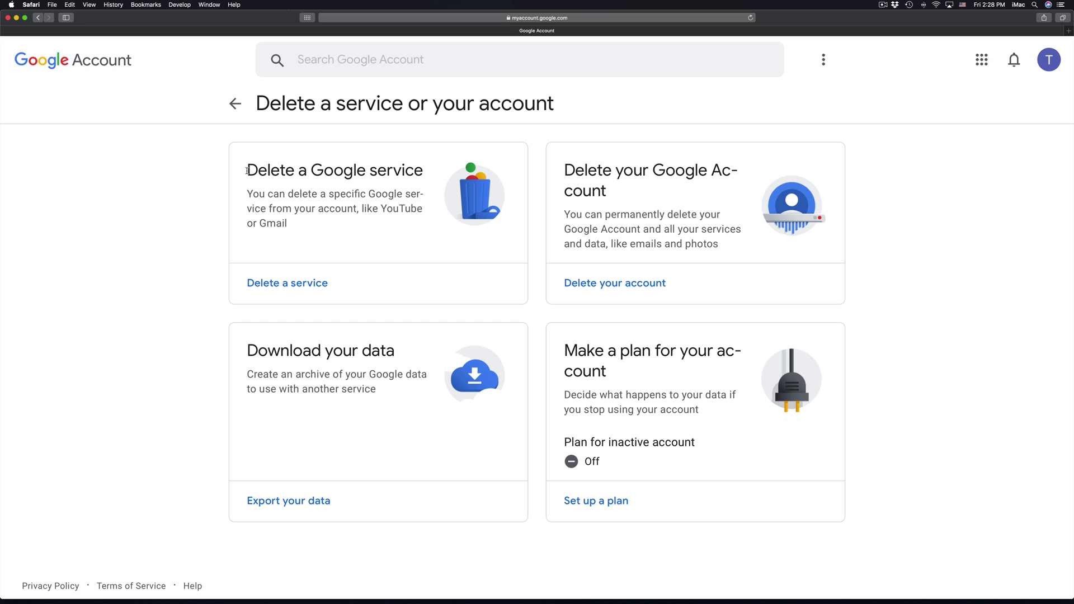
- Choose Delete a Google service and verify identity with the saved, revealed account password
{"action": "left_click_drag", "start_coordinate": [247, 171], "coordinate": [430, 171]}
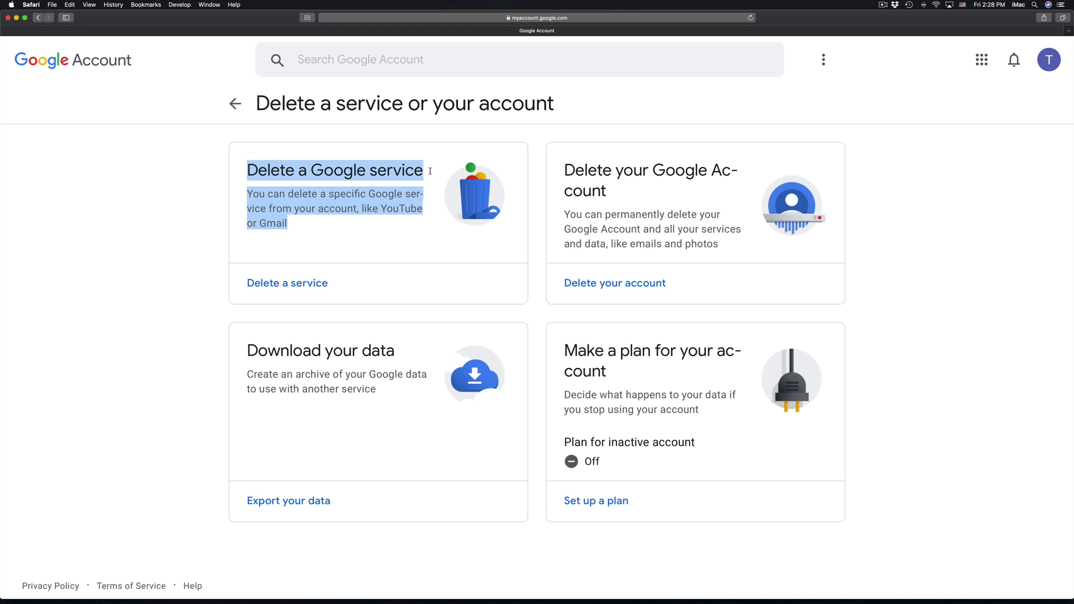
{"action": "left_click", "coordinate": [294, 285]}
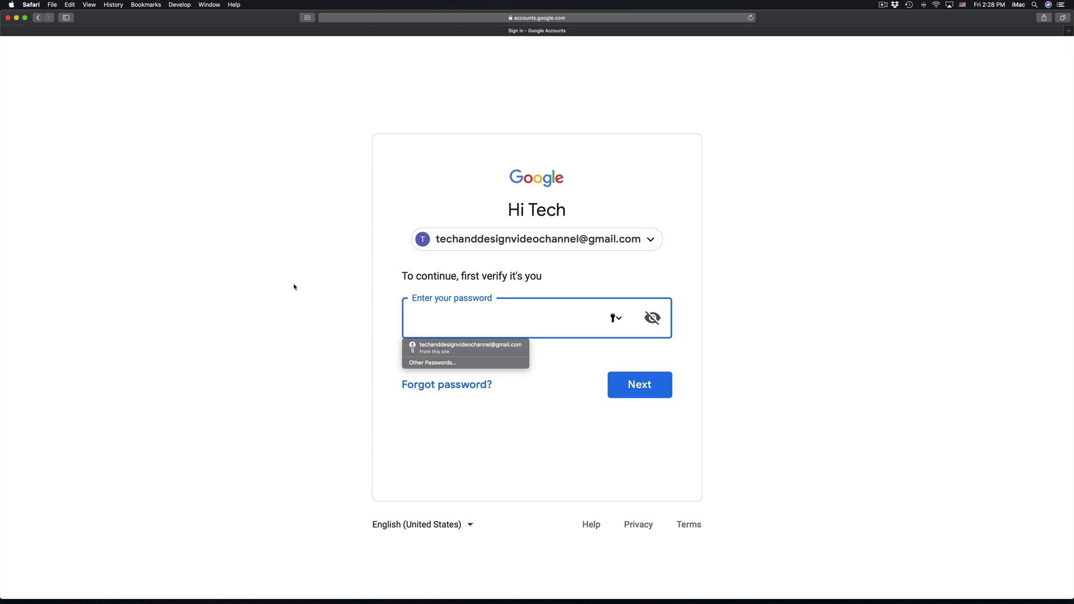
{"action": "left_click", "coordinate": [485, 349]}
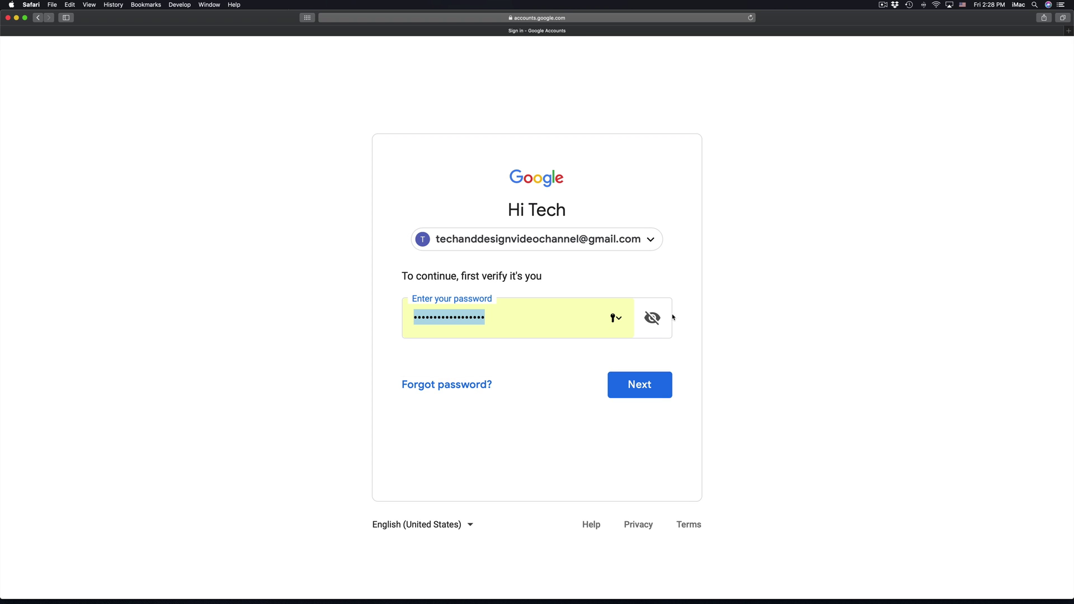
{"action": "left_click", "coordinate": [655, 319]}
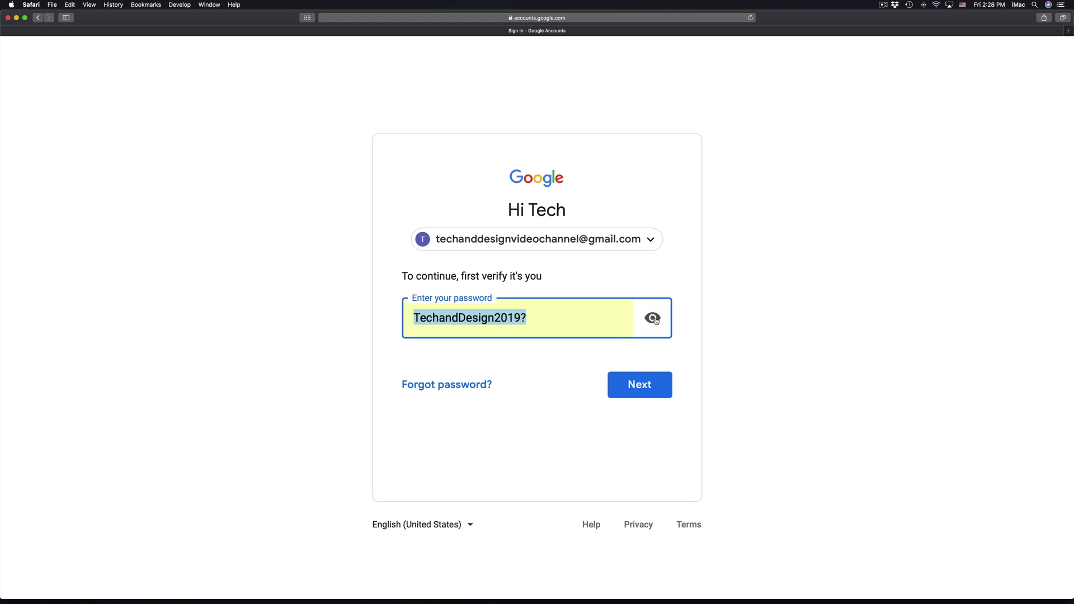
{"action": "left_click", "coordinate": [649, 385]}
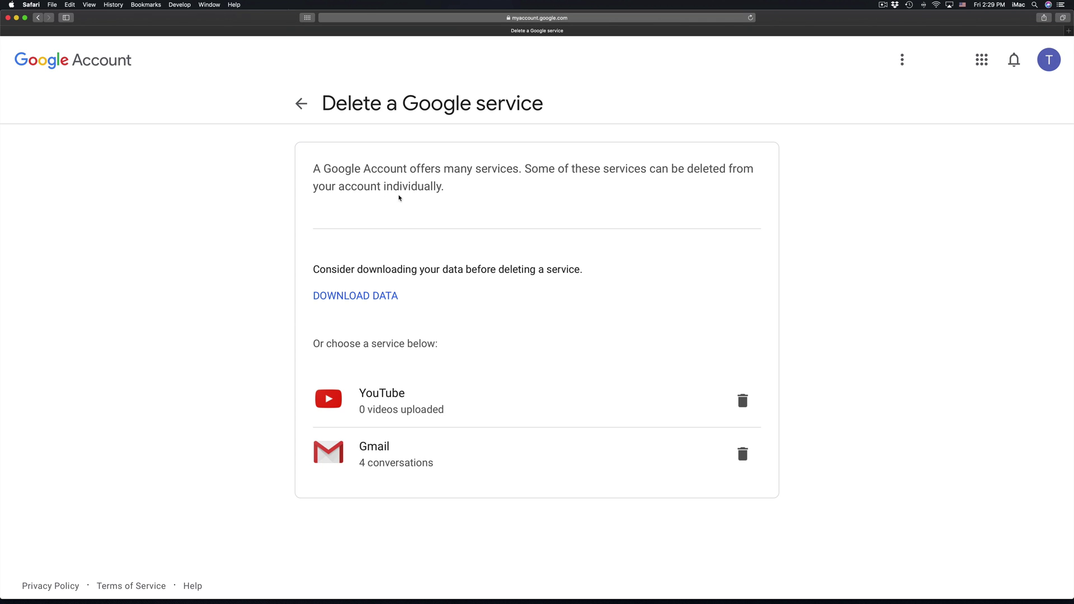
- Go back to Data & personalization and reopen 'Delete a service or your account'
{"action": "left_click", "coordinate": [301, 103]}
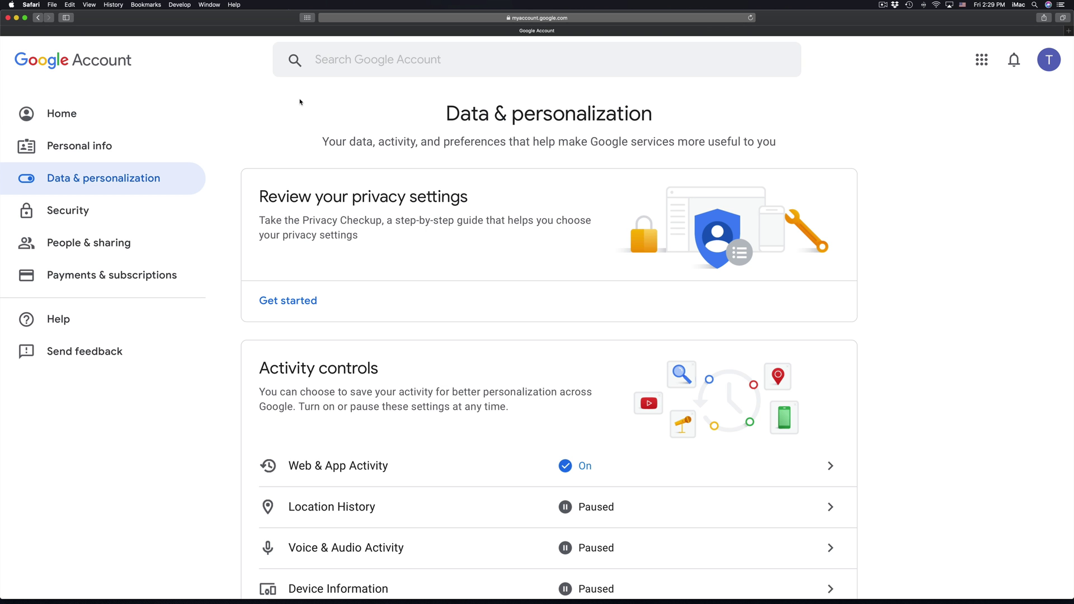
{"action": "scroll", "coordinate": [405, 278], "scroll_direction": "down", "scroll_amount": 10}
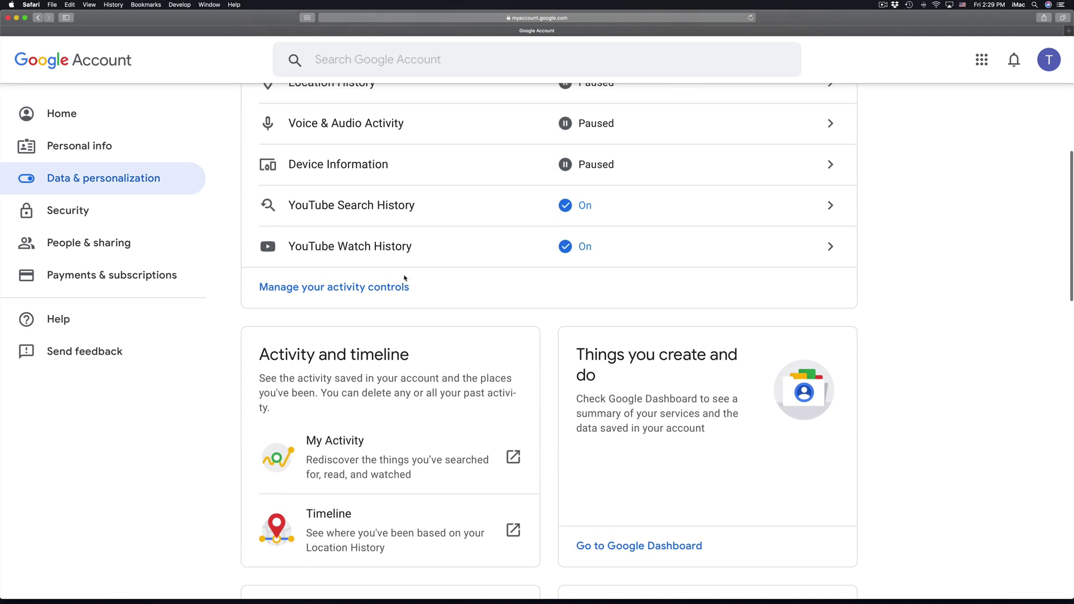
{"action": "scroll", "coordinate": [404, 278], "scroll_direction": "down", "scroll_amount": 10}
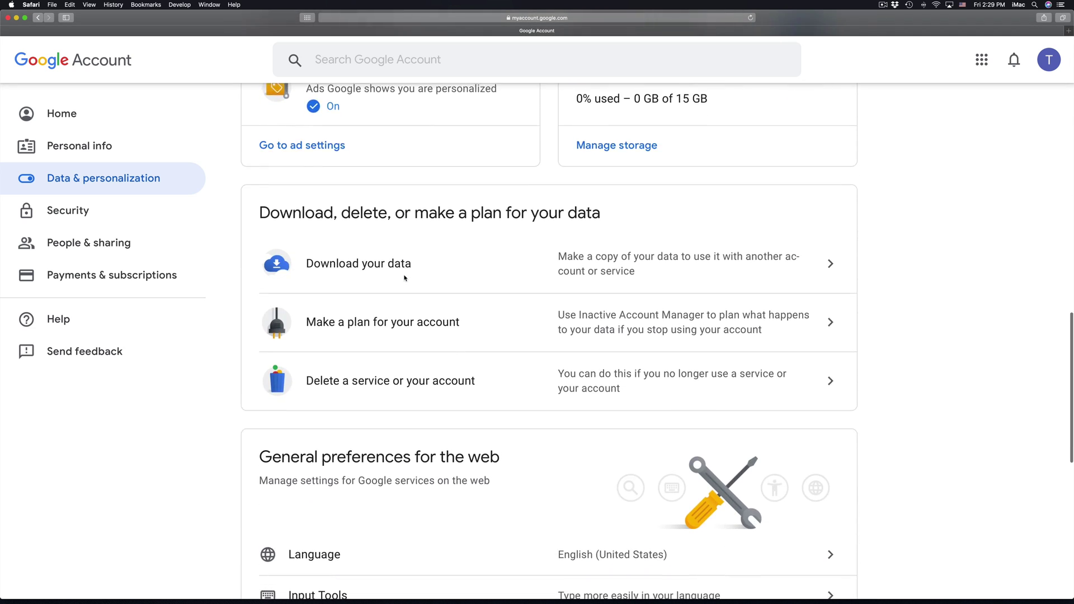
{"action": "left_click", "coordinate": [748, 370]}
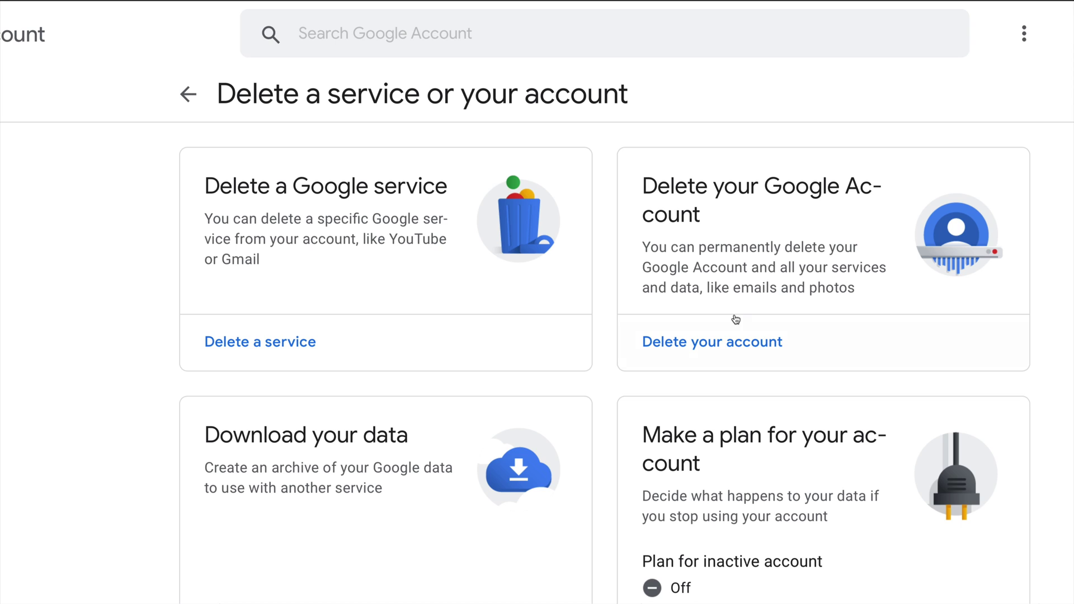
- Choose Delete your account and verify with the saved, revealed account password
{"action": "left_click", "coordinate": [684, 344]}
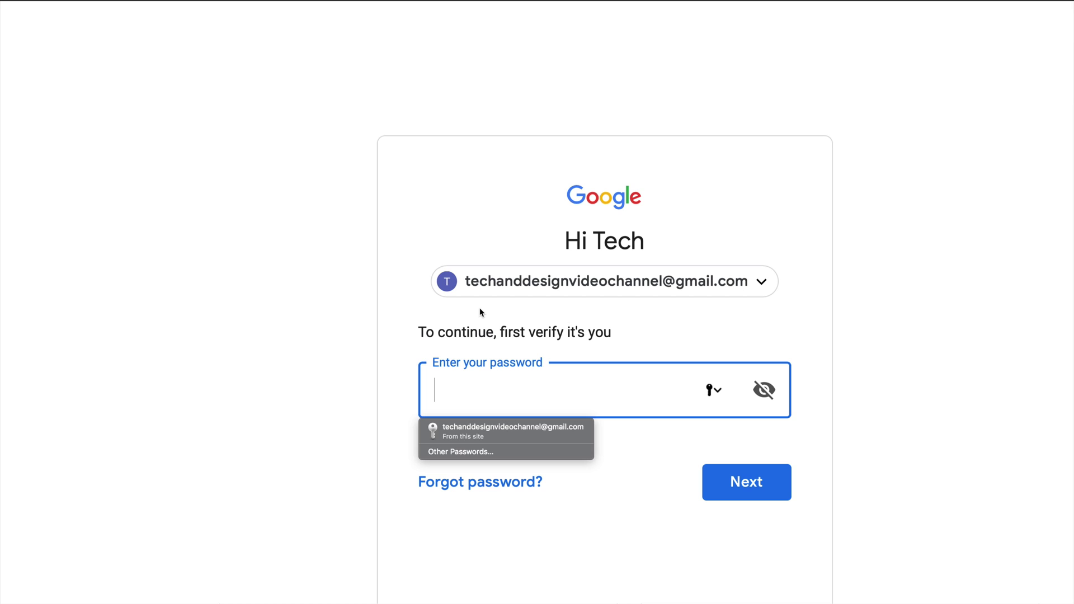
{"action": "left_click", "coordinate": [535, 430]}
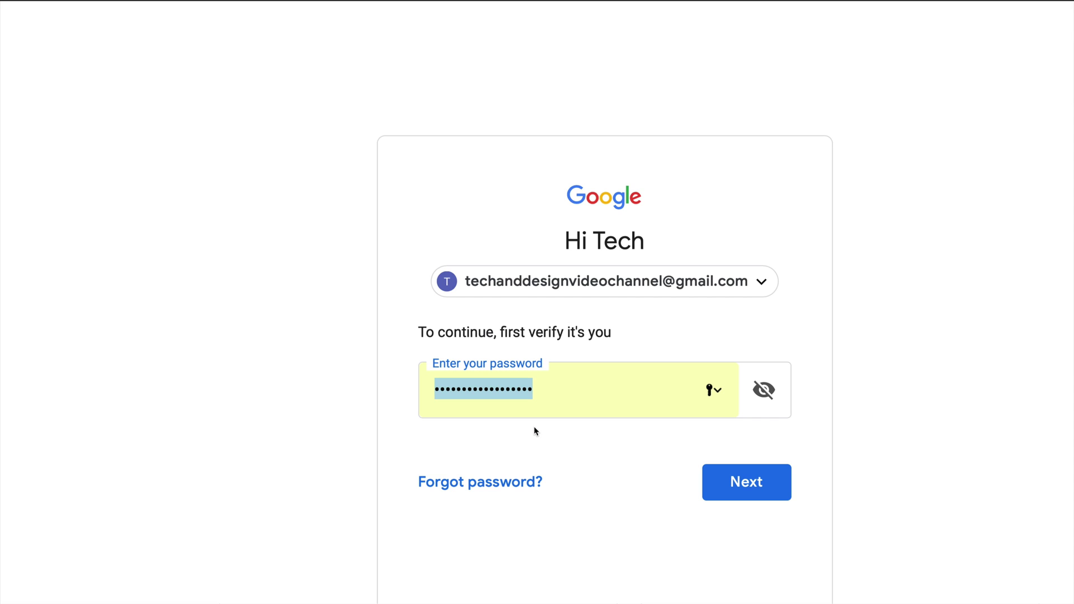
{"action": "left_click", "coordinate": [778, 398]}
{"action": "left_click", "coordinate": [765, 482]}
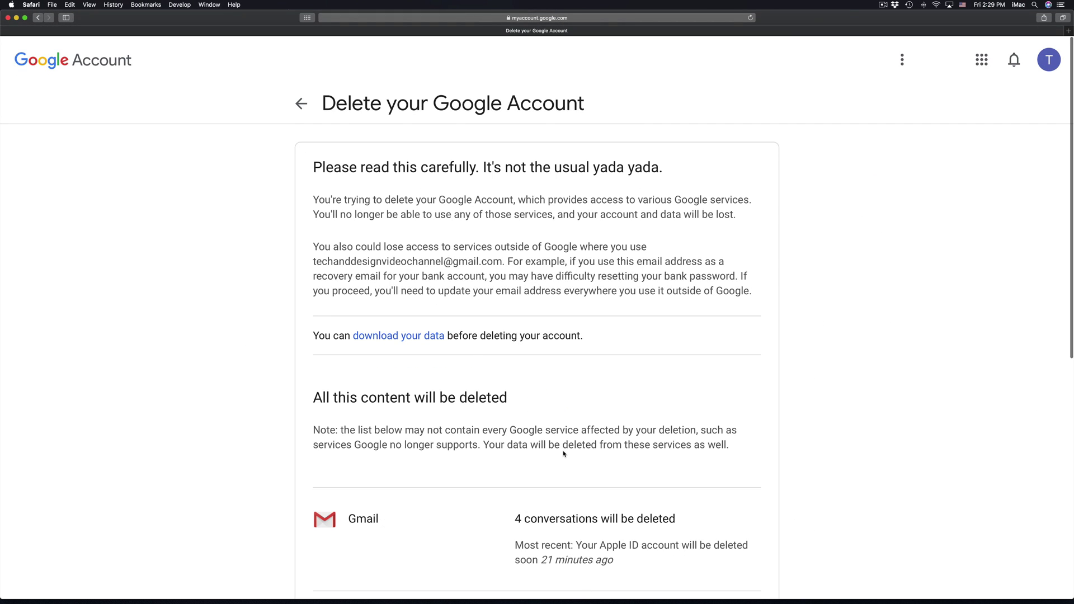
- Tick the pending-charges and permanent-deletion acknowledgement boxes on the Delete your Google Account page
{"action": "scroll", "coordinate": [564, 454], "scroll_direction": "down", "scroll_amount": 5}
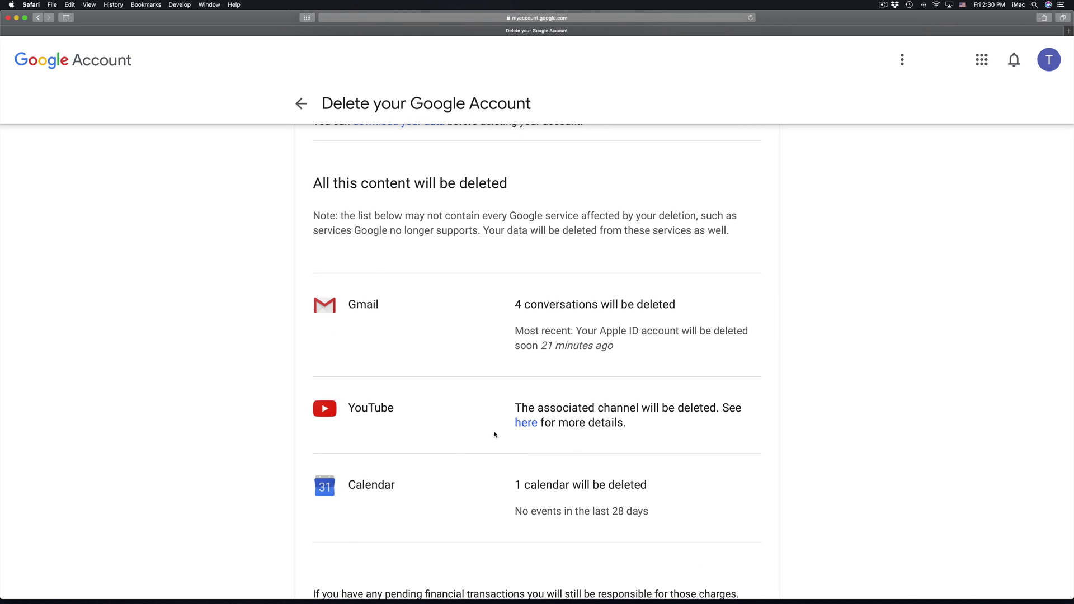
{"action": "scroll", "coordinate": [663, 487], "scroll_direction": "down", "scroll_amount": 4}
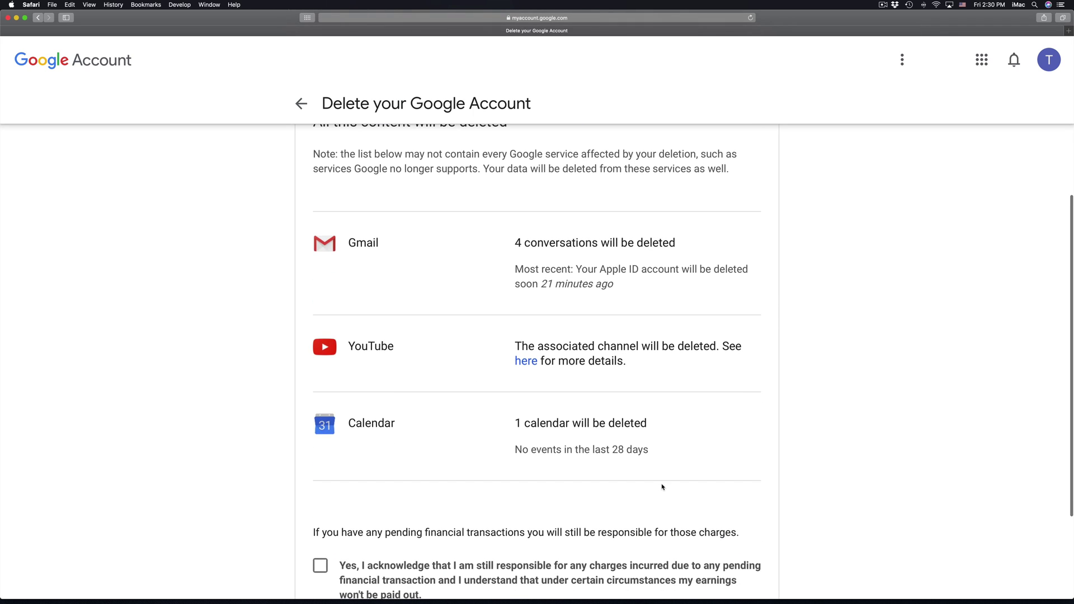
{"action": "scroll", "coordinate": [662, 487], "scroll_direction": "up", "scroll_amount": 3}
{"action": "scroll", "coordinate": [662, 487], "scroll_direction": "down", "scroll_amount": 3}
{"action": "left_click", "coordinate": [325, 423]}
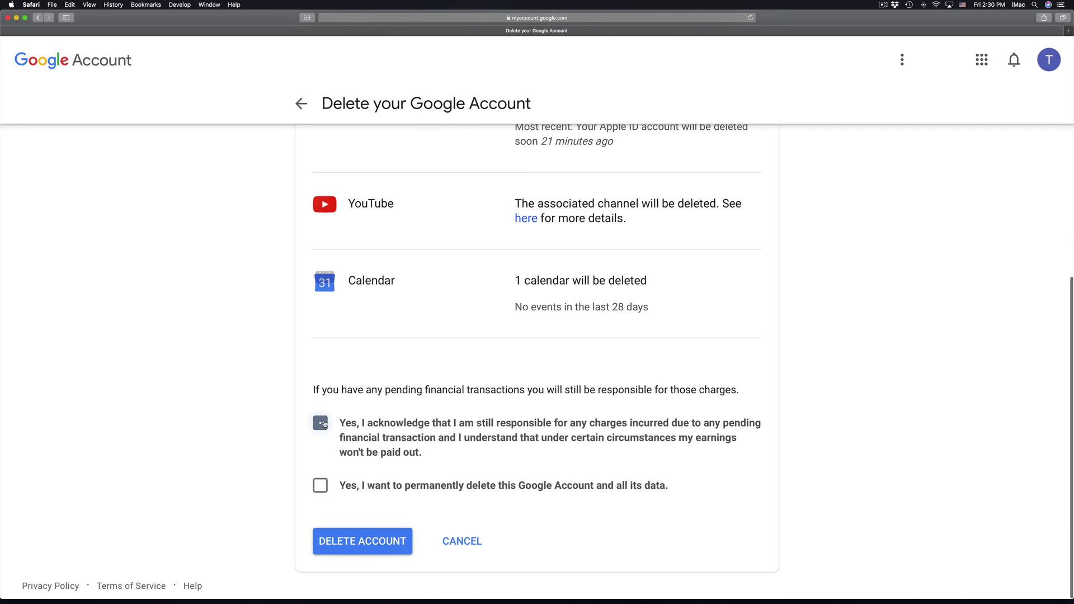
{"action": "left_click", "coordinate": [324, 485]}
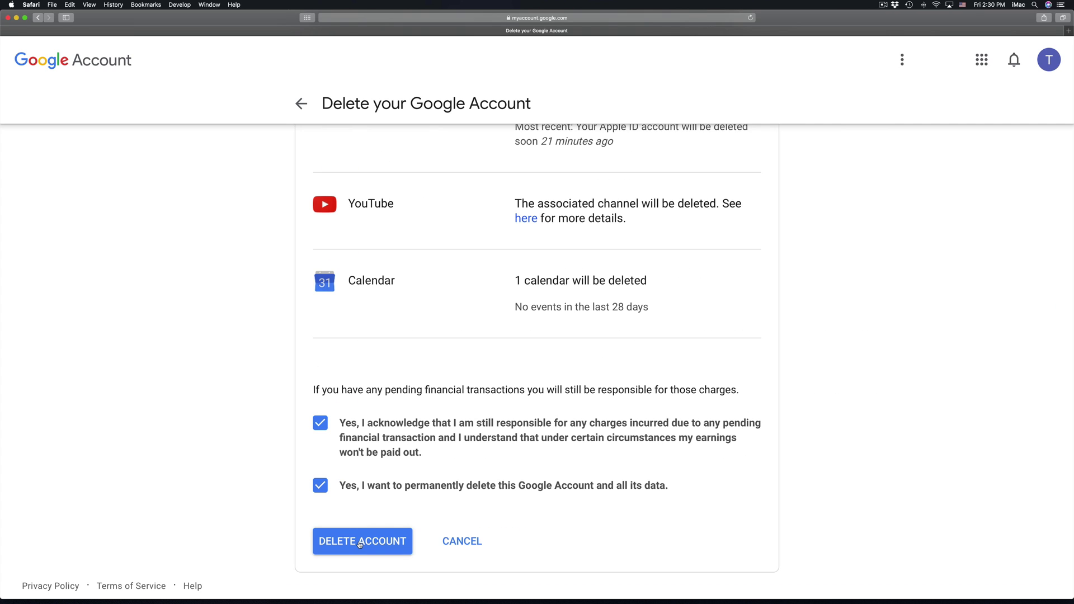
- Untick both acknowledgements and go back to 'Delete a service or your account'
{"action": "scroll", "coordinate": [490, 276], "scroll_direction": "up", "scroll_amount": 10}
{"action": "scroll", "coordinate": [490, 276], "scroll_direction": "down", "scroll_amount": 10}
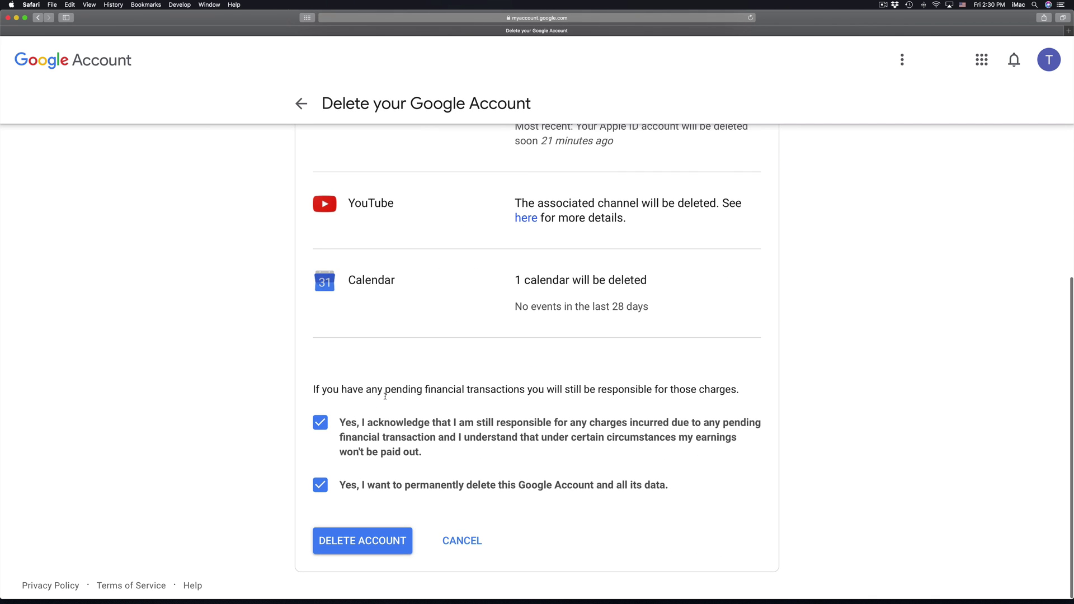
{"action": "left_click", "coordinate": [318, 425]}
{"action": "left_click", "coordinate": [319, 486]}
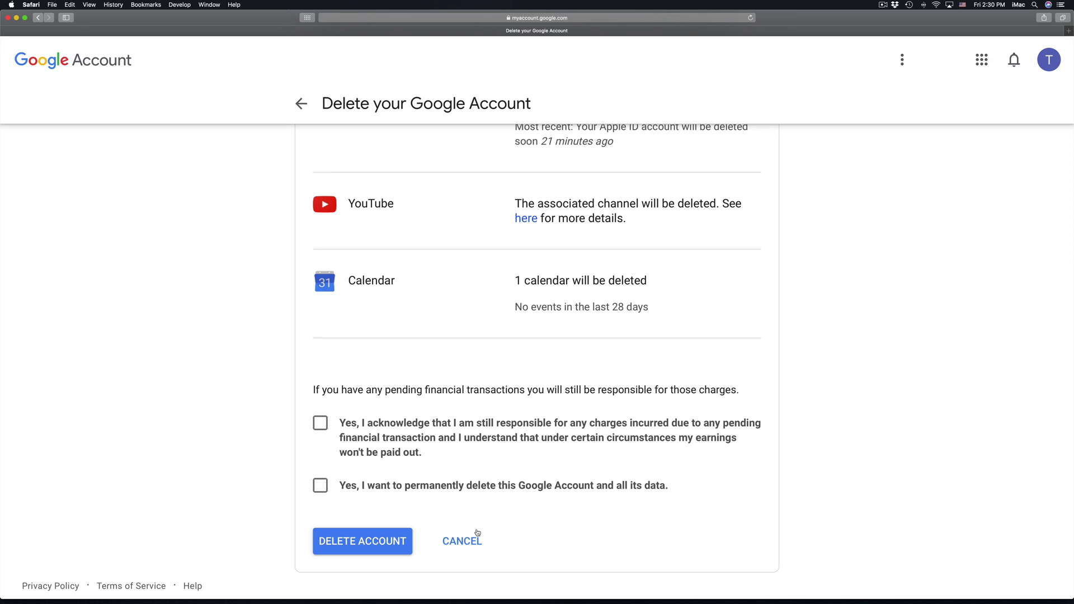
{"action": "scroll", "coordinate": [478, 533], "scroll_direction": "up", "scroll_amount": 15}
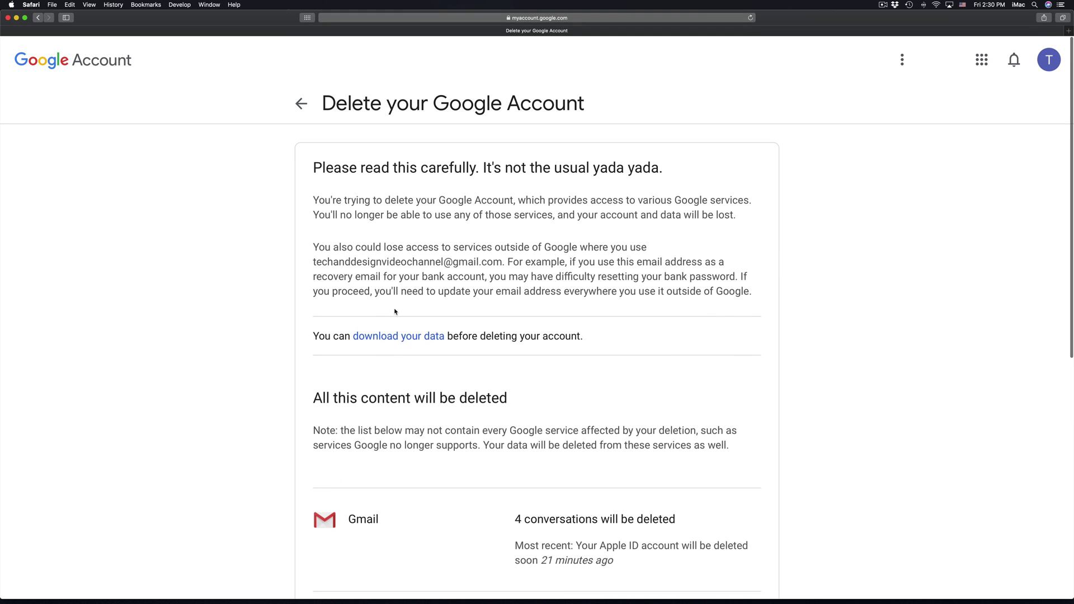
{"action": "left_click", "coordinate": [302, 105]}
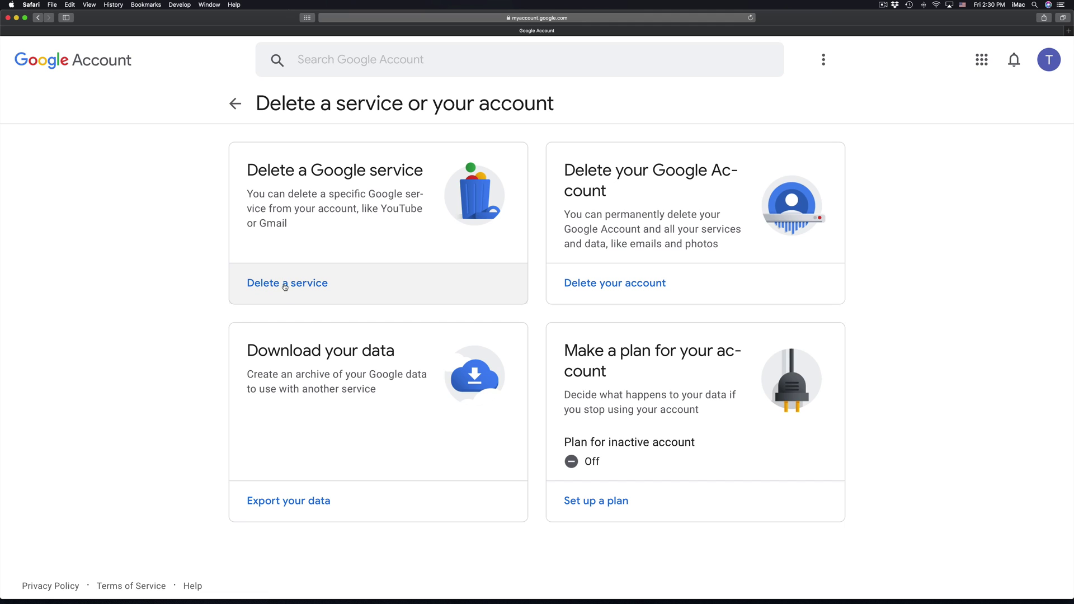
- Choose Delete a service, verify the saved password, and start removing YouTube content
{"action": "left_click", "coordinate": [309, 286]}
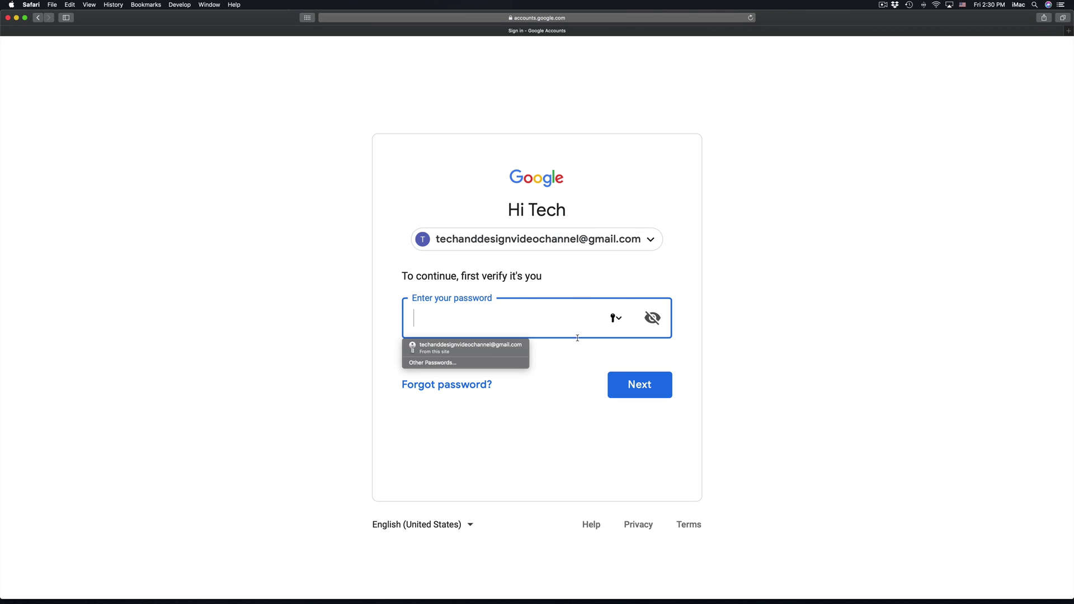
{"action": "left_click", "coordinate": [480, 355]}
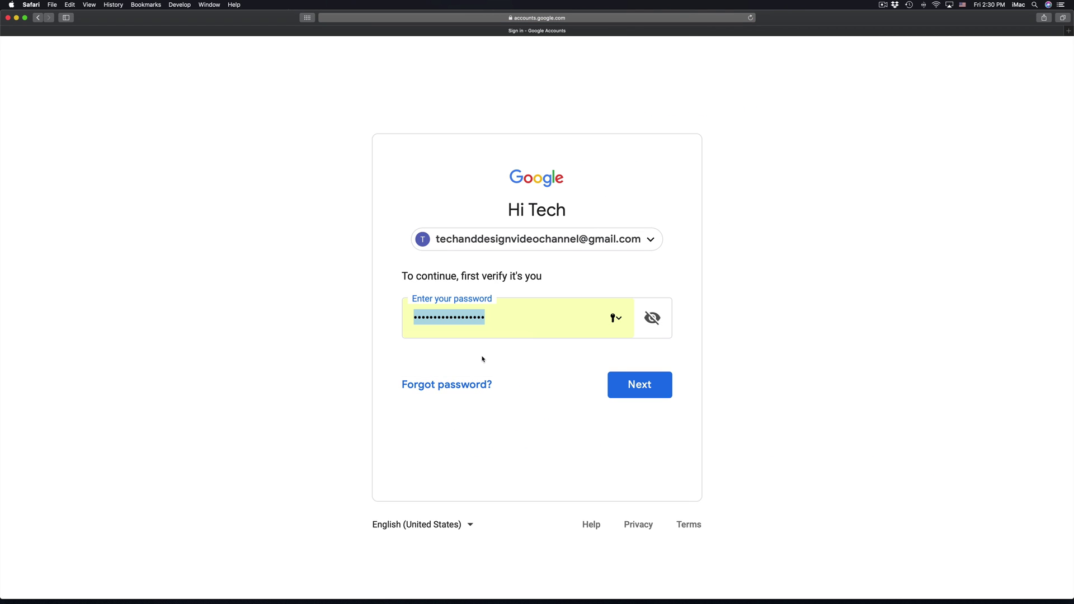
{"action": "left_click", "coordinate": [642, 386]}
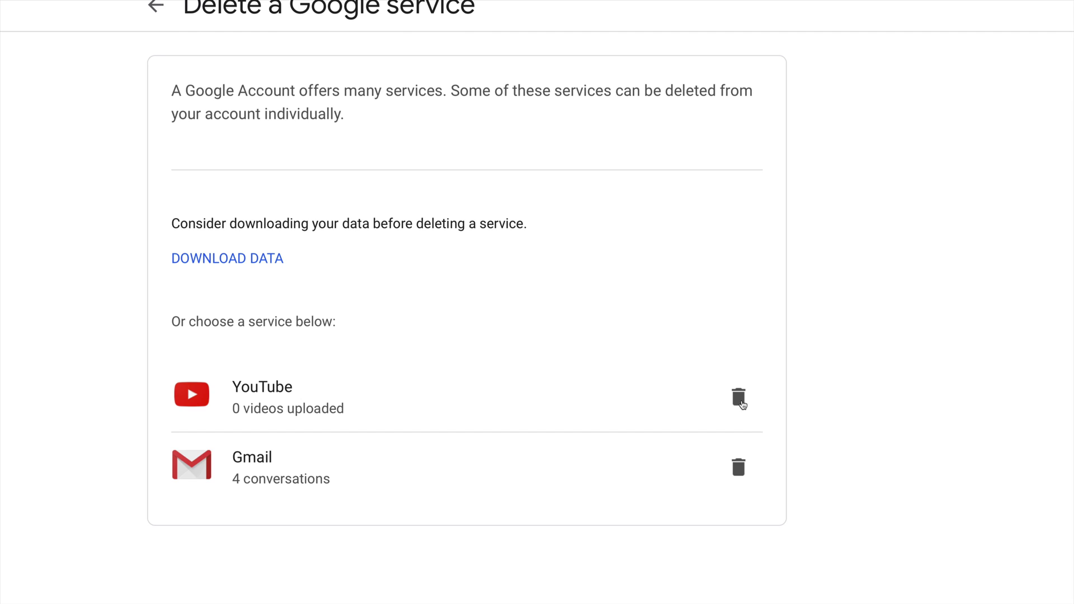
{"action": "left_click", "coordinate": [739, 398]}
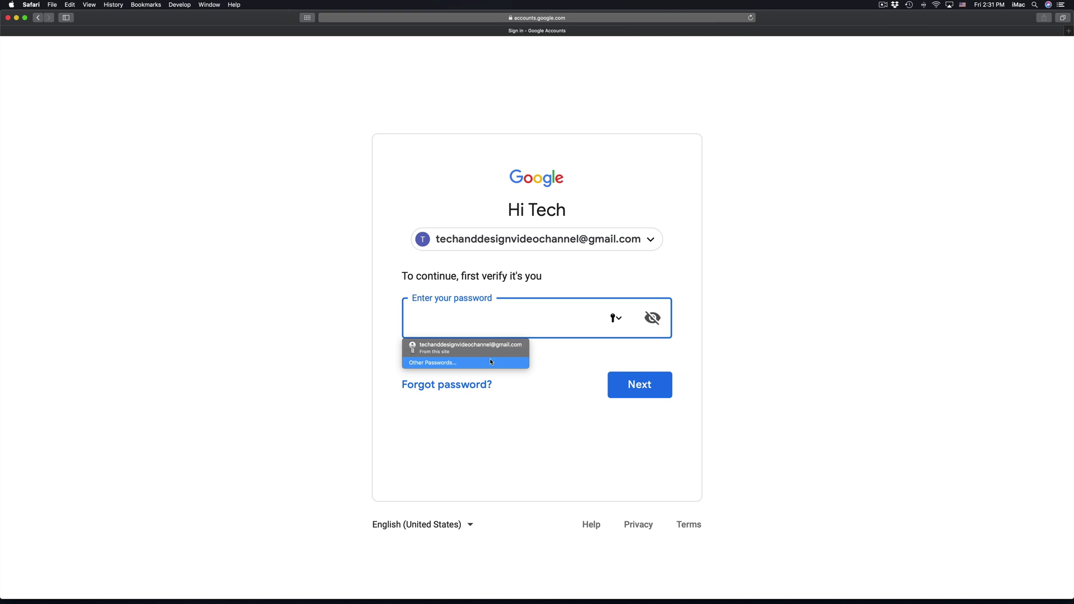
- Re-verify the password, tick the permanent-deletion box, and confirm deleting YouTube content with the account email
{"action": "left_click", "coordinate": [480, 352]}
{"action": "left_click", "coordinate": [629, 384]}
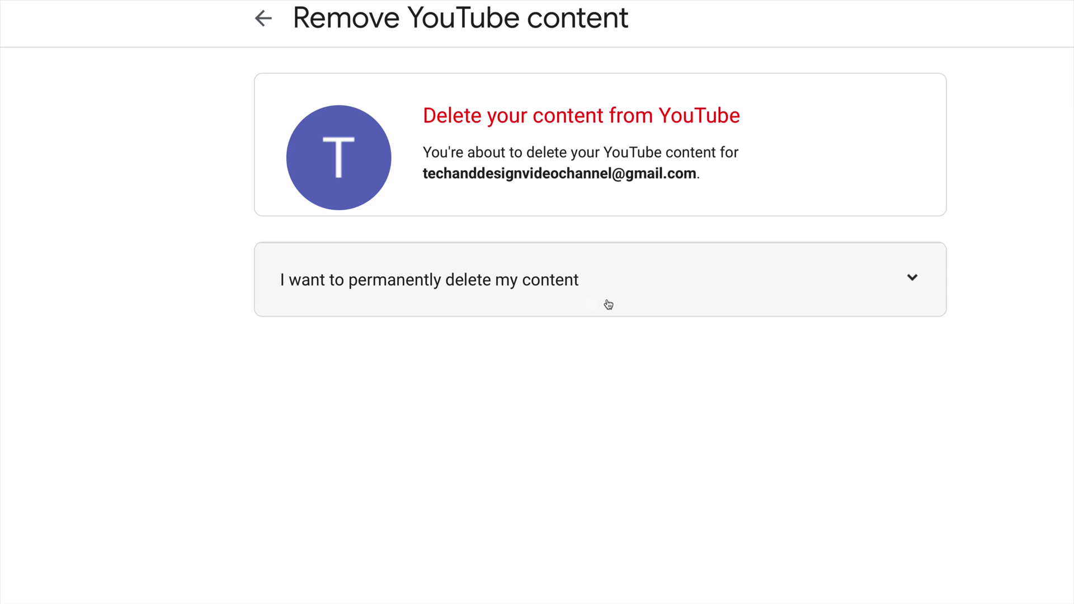
{"action": "left_click", "coordinate": [690, 304]}
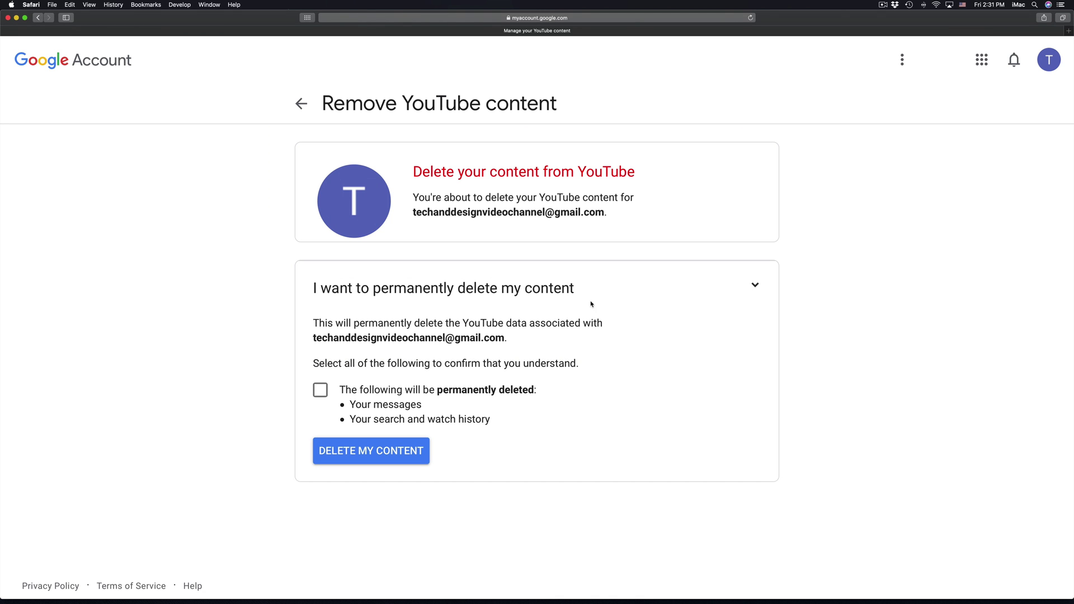
{"action": "left_click", "coordinate": [321, 392]}
{"action": "left_click", "coordinate": [377, 455]}
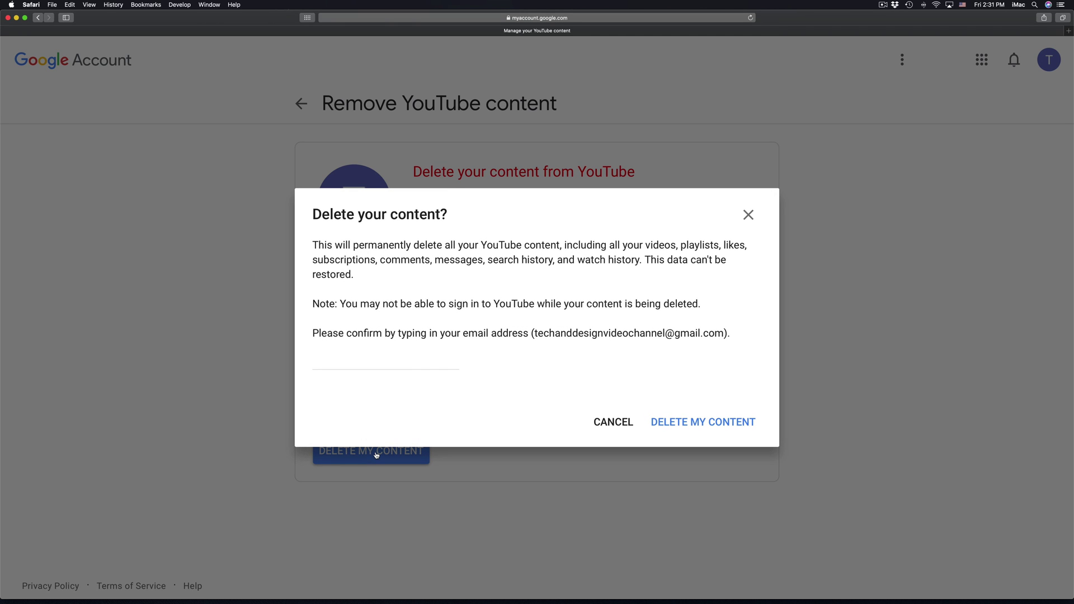
{"action": "left_click", "coordinate": [730, 425]}
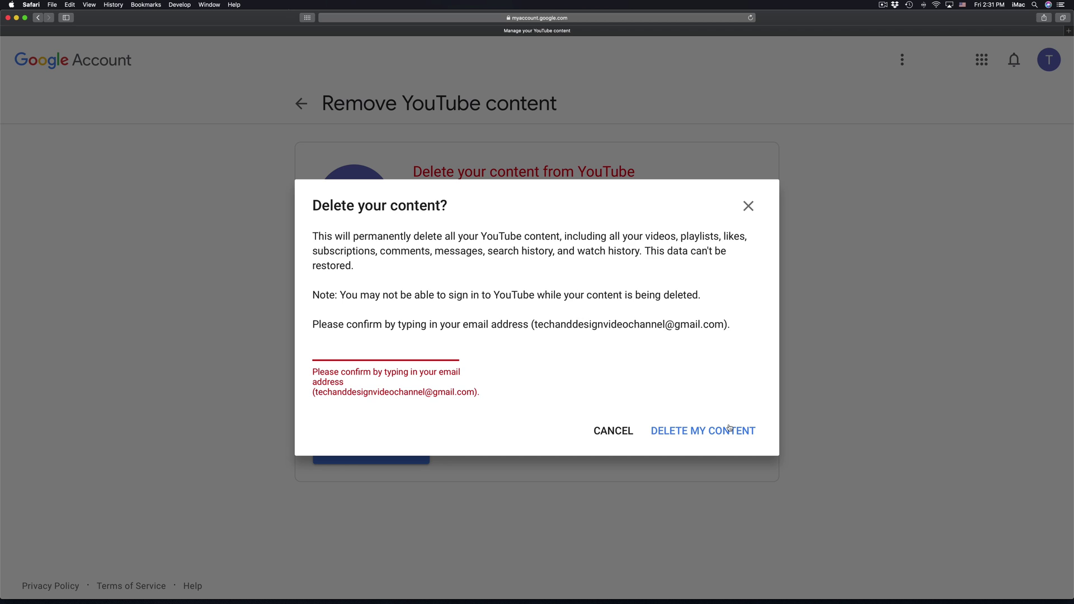
{"action": "key", "text": "super+v"}
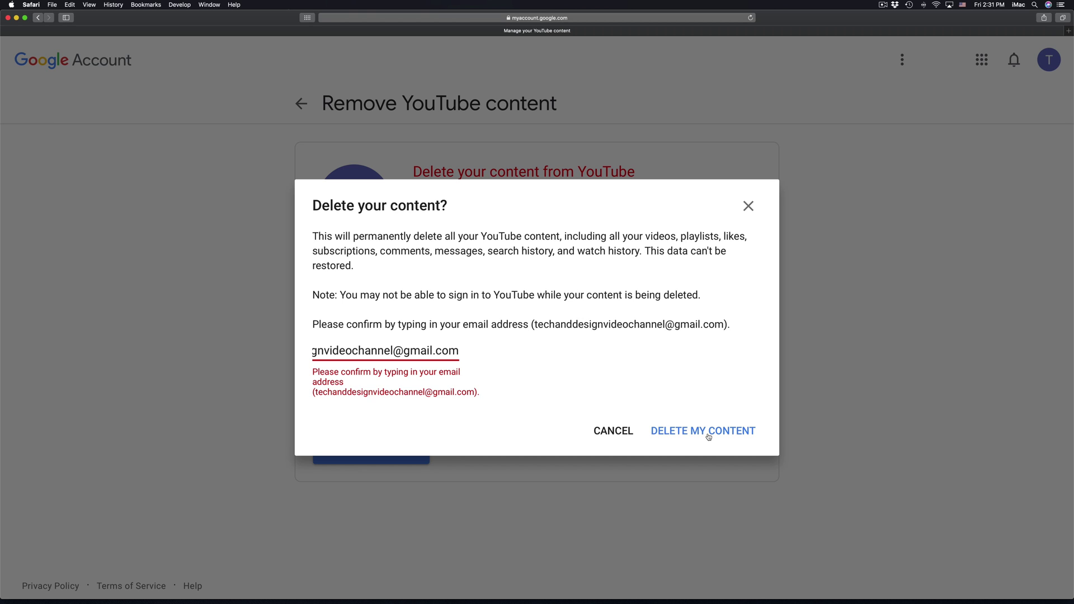
{"action": "left_click", "coordinate": [708, 436]}
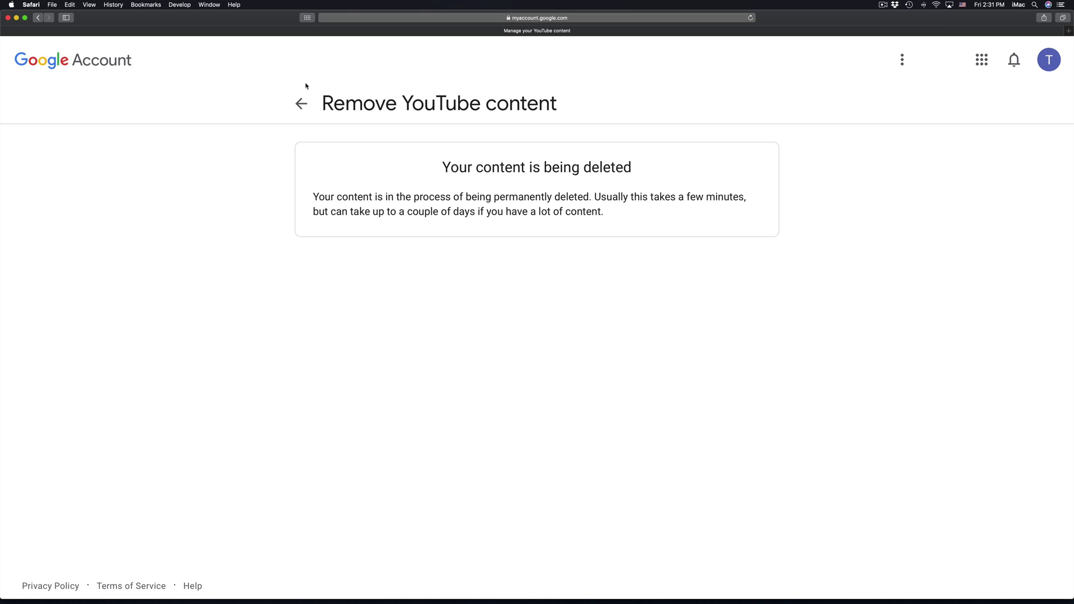
- Start removing Gmail, dismiss its sign-in prompt, and return to the deletion overview
{"action": "left_click", "coordinate": [299, 106]}
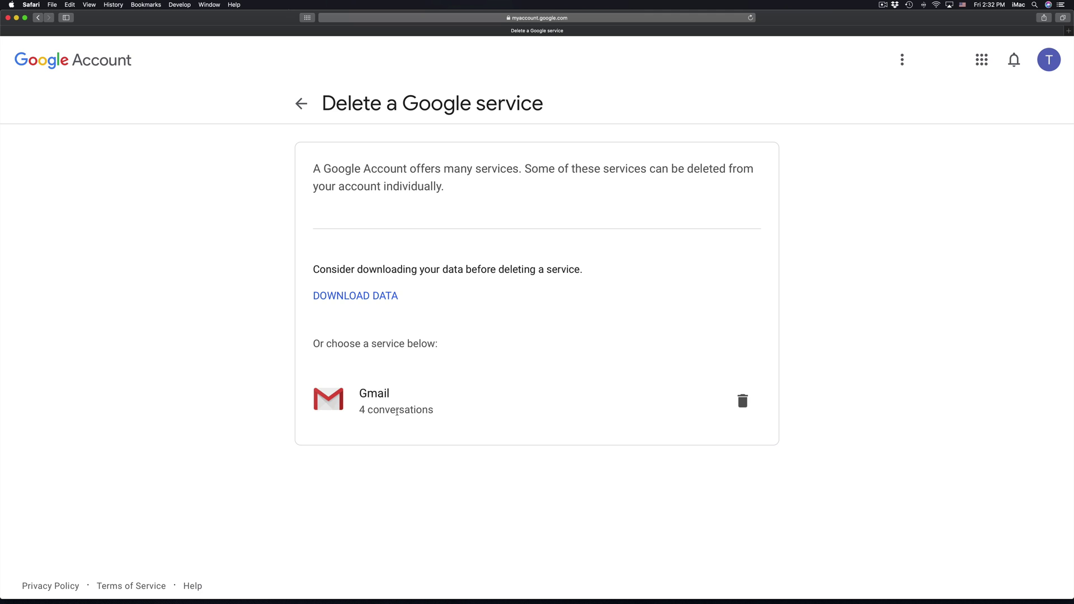
{"action": "left_click", "coordinate": [743, 403]}
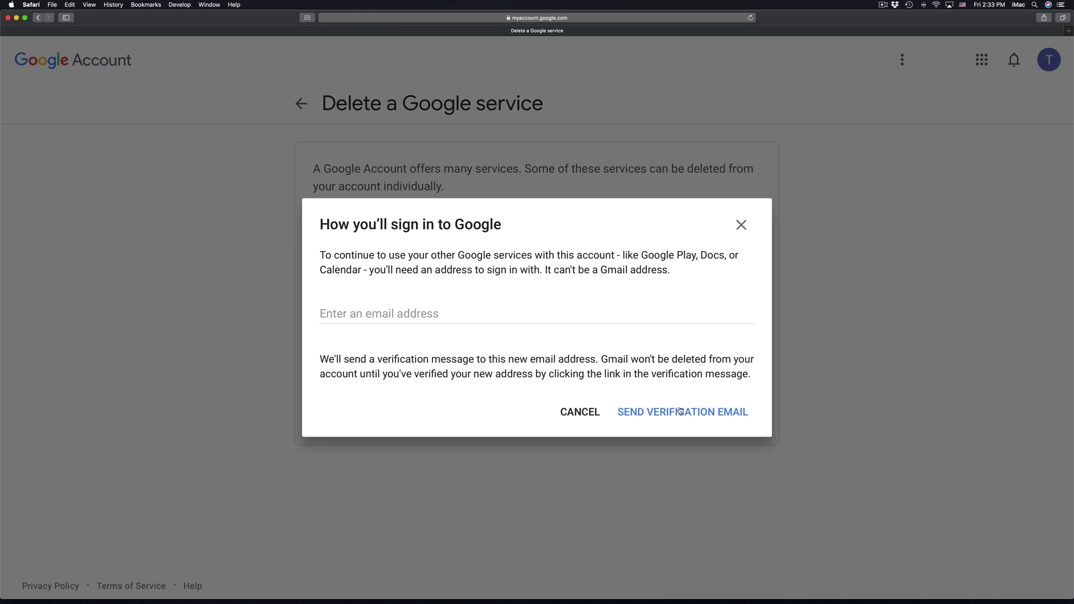
{"action": "left_click", "coordinate": [742, 226]}
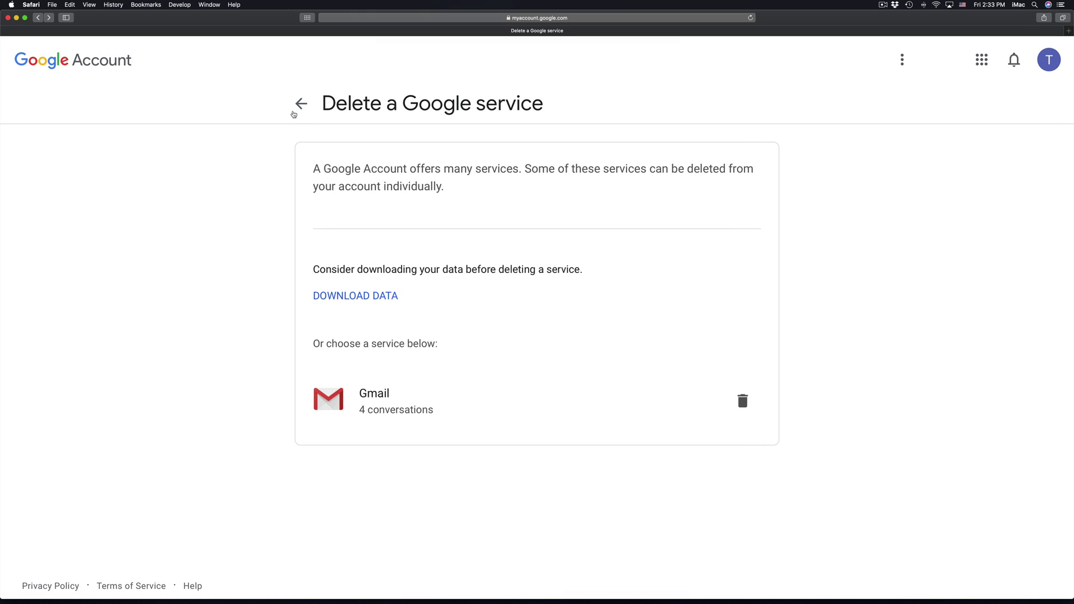
{"action": "left_click", "coordinate": [300, 108]}
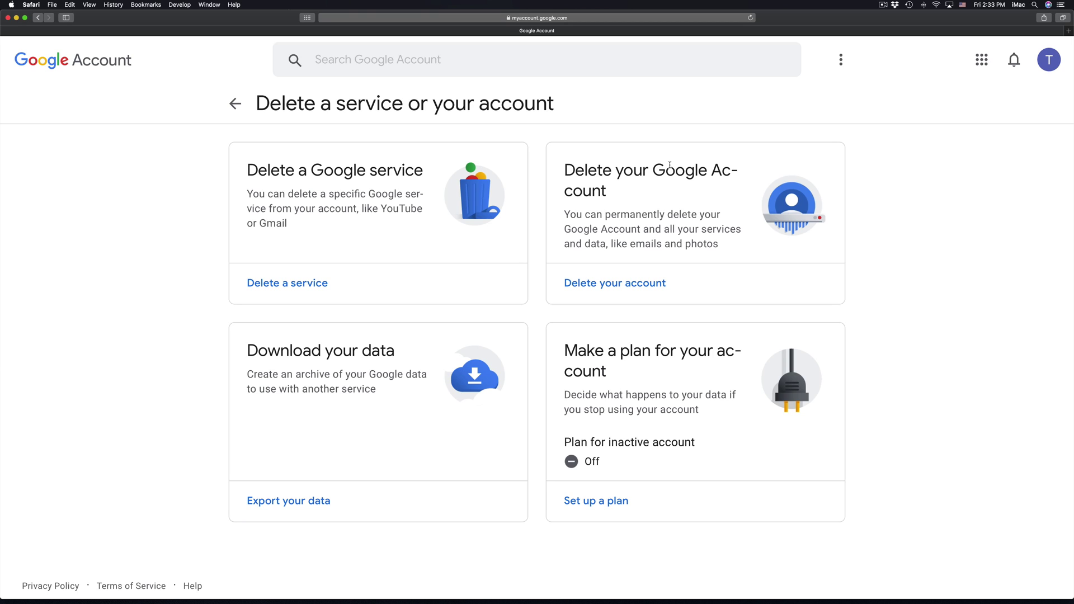
- Select Delete your account and pass the check with the saved account password
{"action": "left_click", "coordinate": [646, 285]}
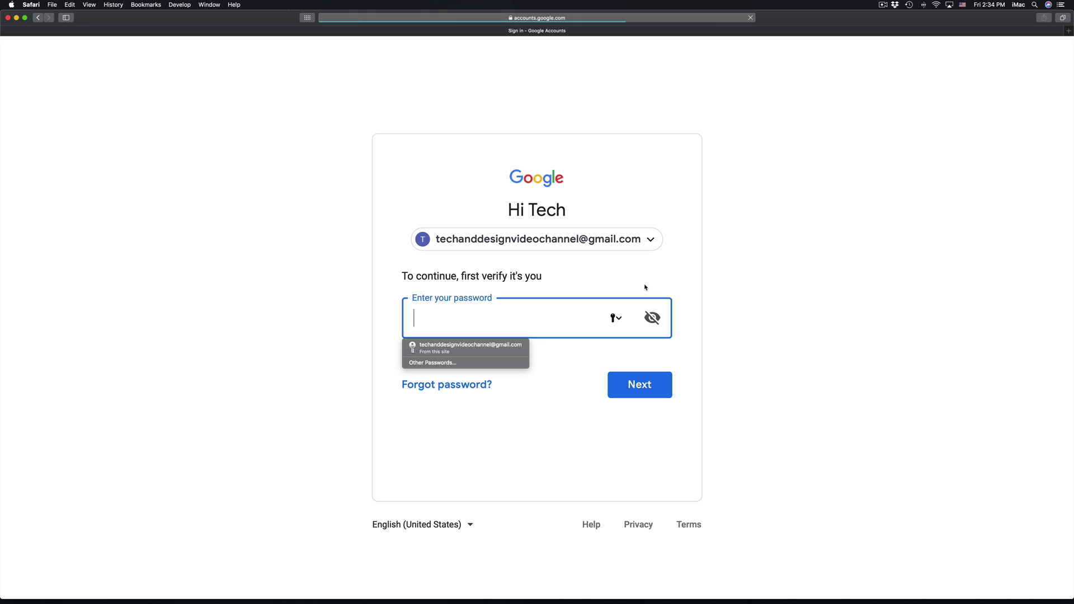
{"action": "left_click", "coordinate": [489, 351]}
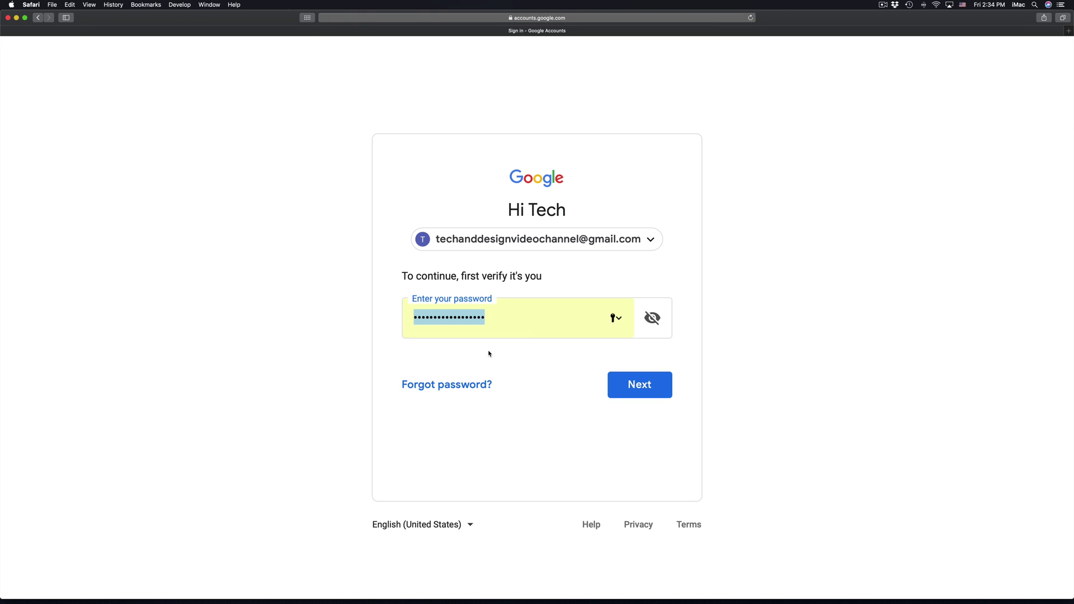
{"action": "left_click", "coordinate": [666, 389]}
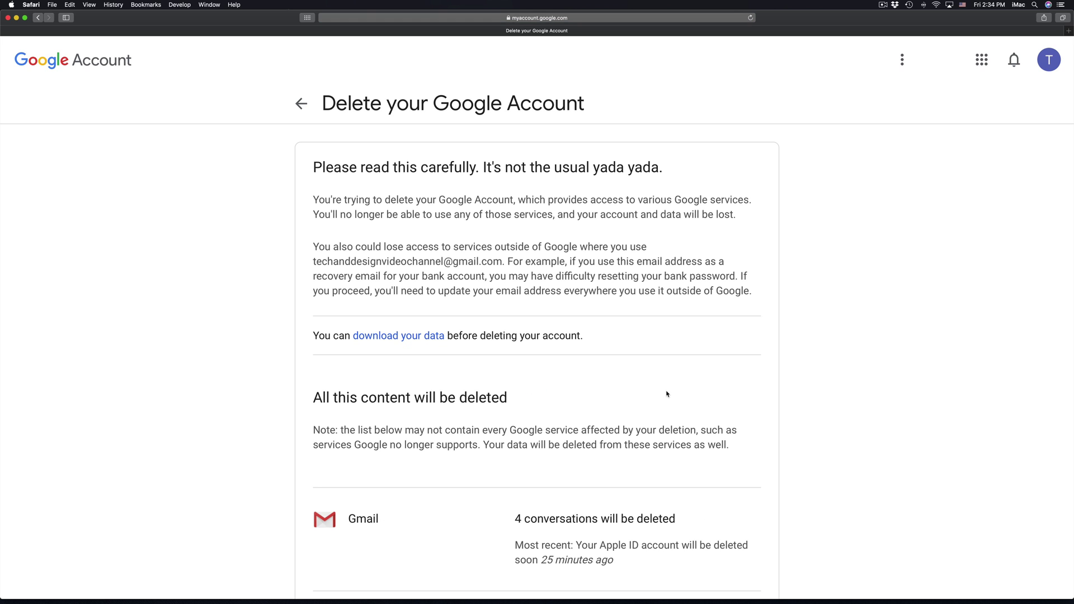
- Tick both acknowledgements: responsibility for pending charges and permanent deletion of the account and its data
{"action": "scroll", "coordinate": [666, 394], "scroll_direction": "down", "scroll_amount": 5}
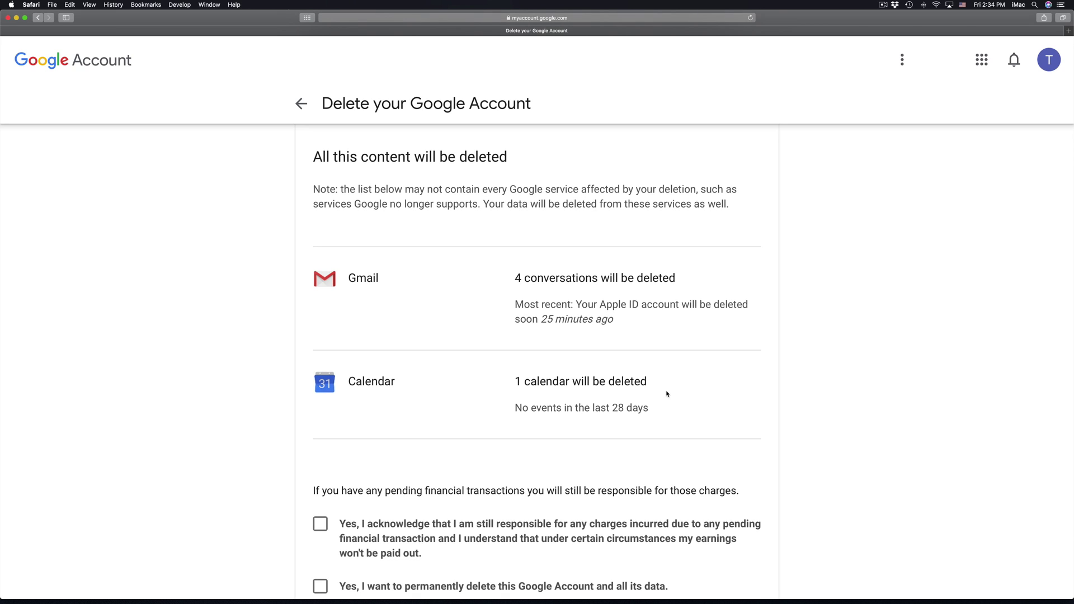
{"action": "scroll", "coordinate": [666, 394], "scroll_direction": "down", "scroll_amount": 2}
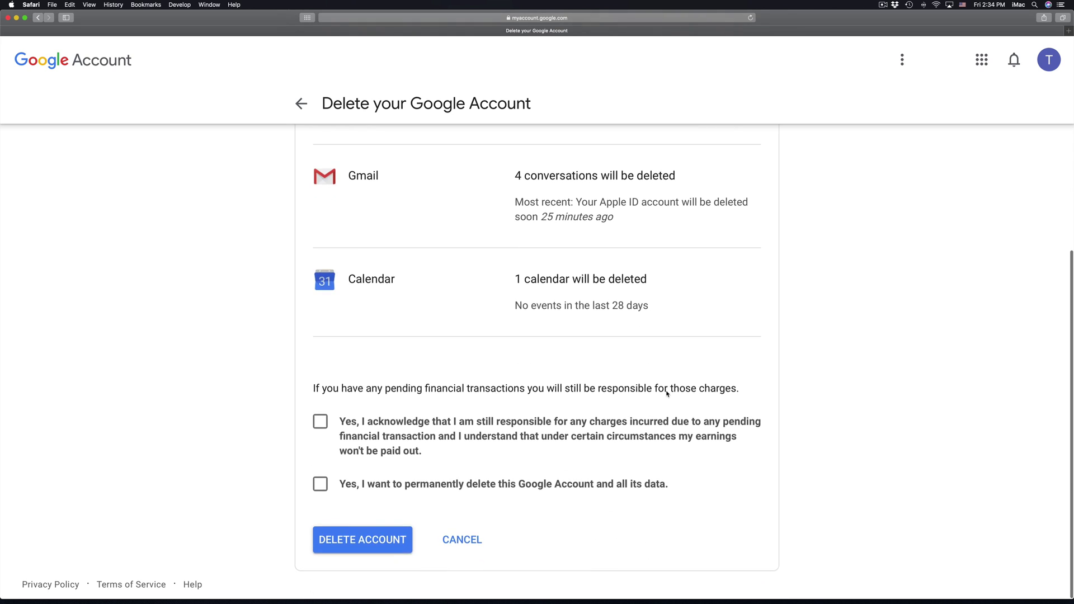
{"action": "left_click", "coordinate": [321, 423]}
{"action": "left_click", "coordinate": [323, 486]}
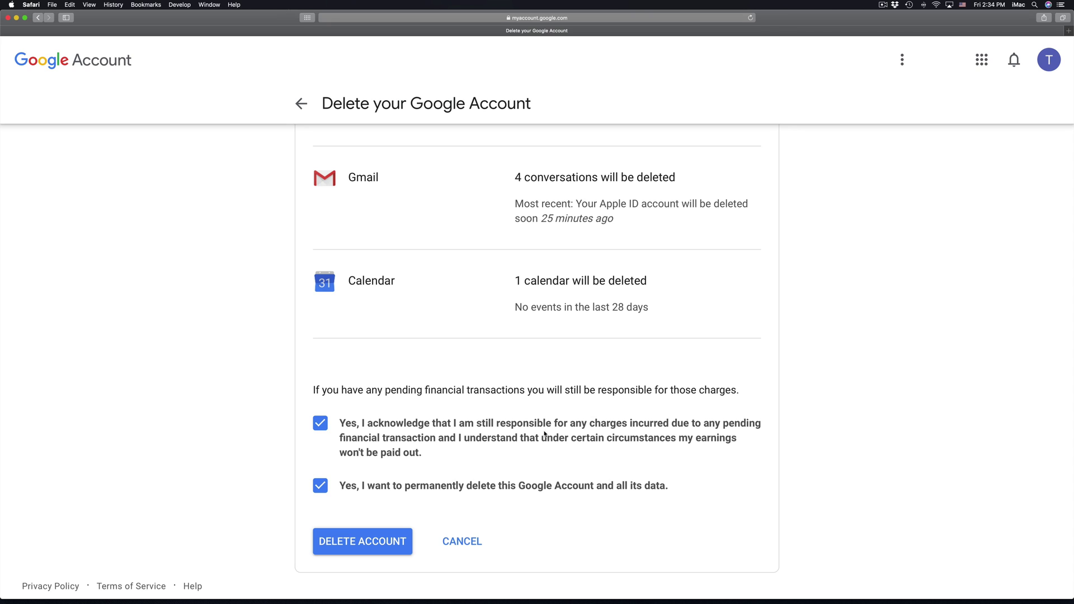
- Permanently delete the Google Account
{"action": "scroll", "coordinate": [593, 414], "scroll_direction": "up", "scroll_amount": 4}
{"action": "scroll", "coordinate": [592, 413], "scroll_direction": "up", "scroll_amount": 3}
{"action": "scroll", "coordinate": [591, 413], "scroll_direction": "down", "scroll_amount": 8}
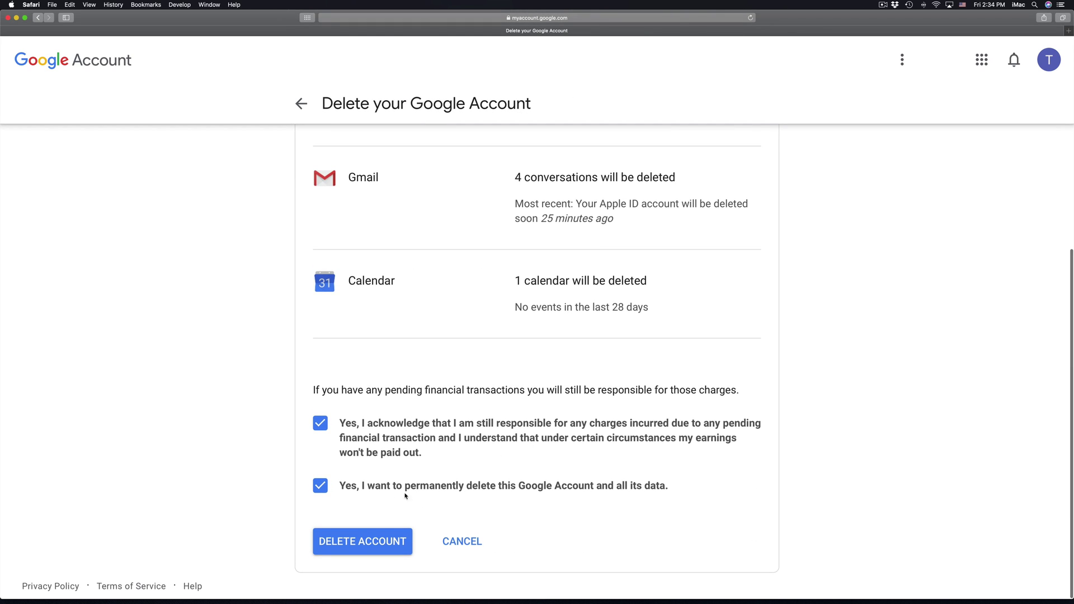
{"action": "left_click", "coordinate": [342, 550]}
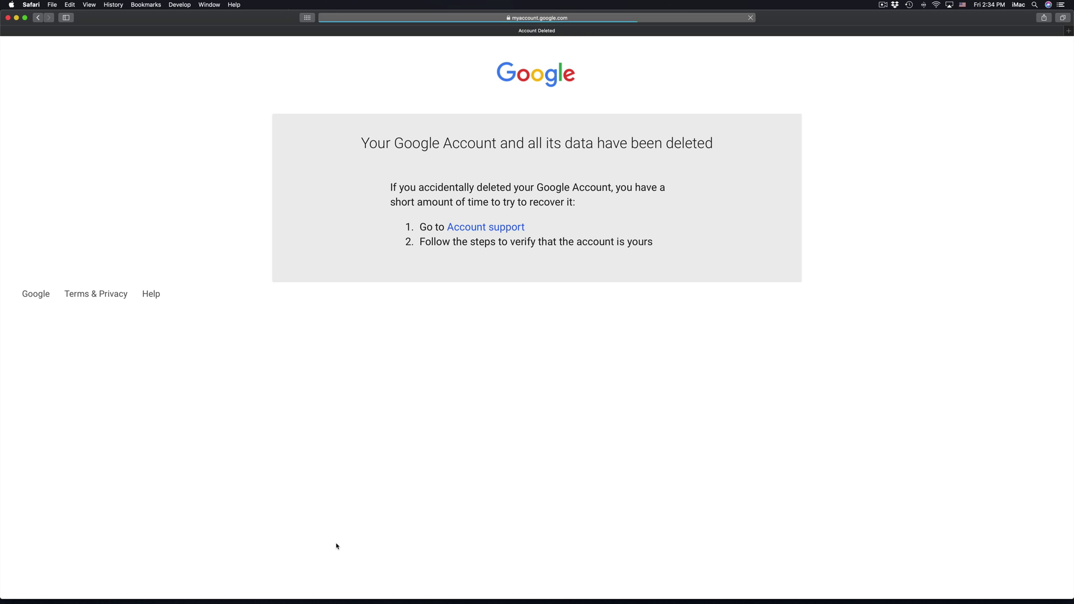